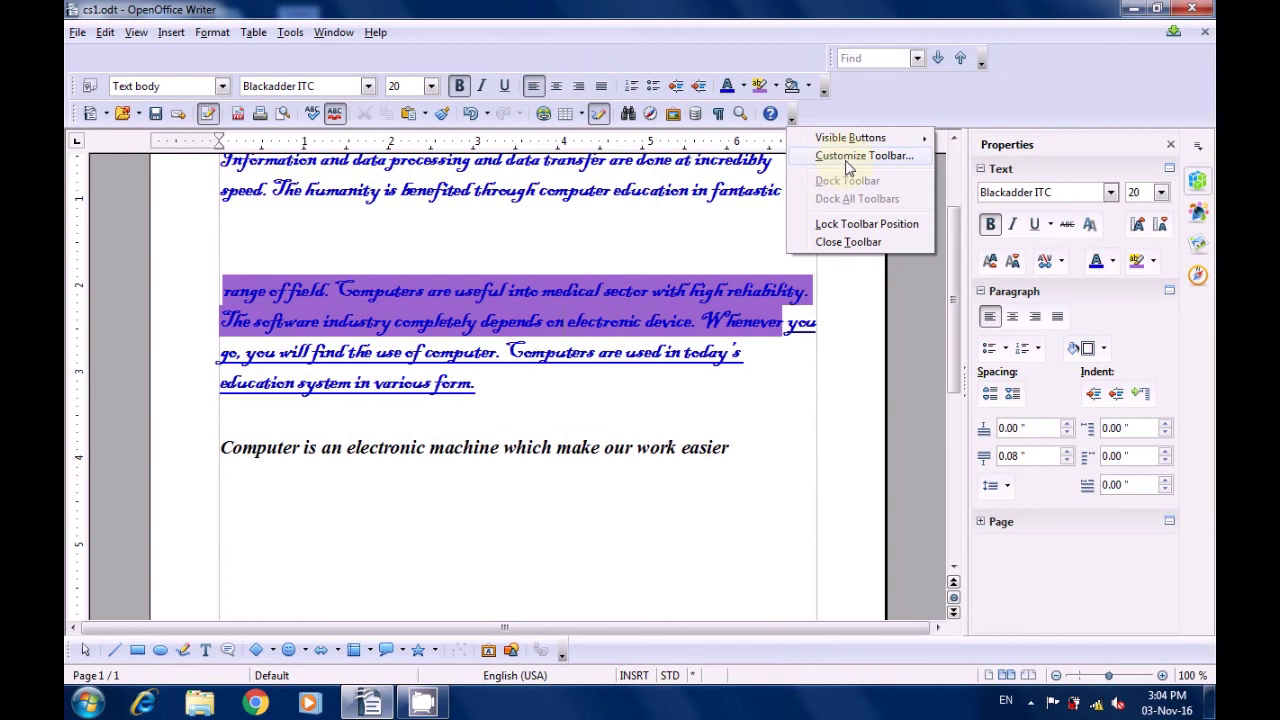
Customize the Standard toolbar so the Open and Export Directly as PDF commands are hidden
click(847, 160)
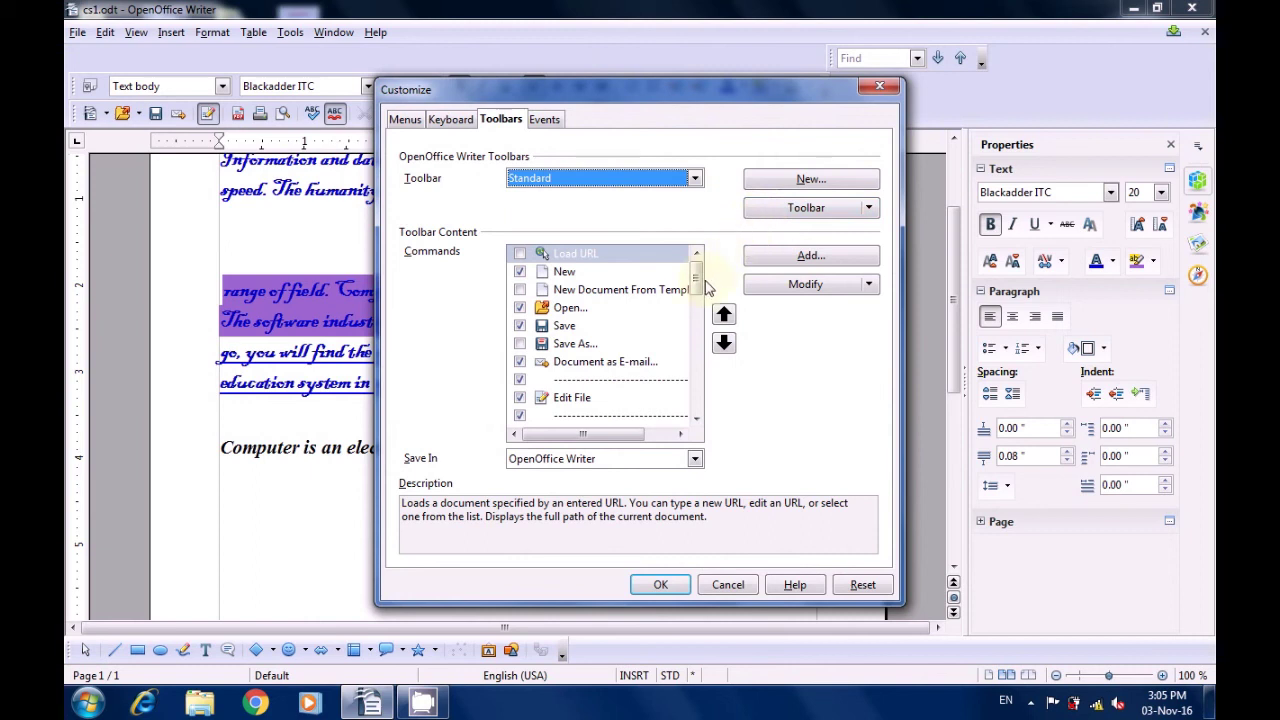
drag(695, 282, 689, 420)
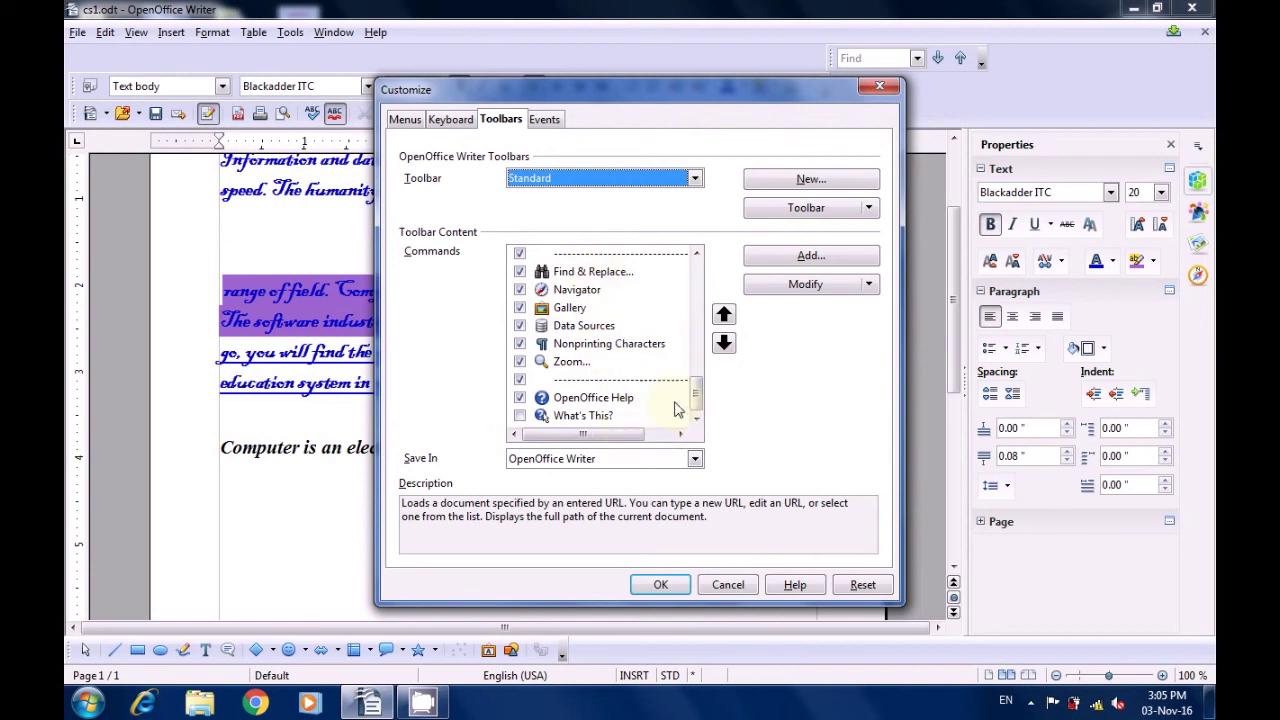
drag(696, 398, 693, 265)
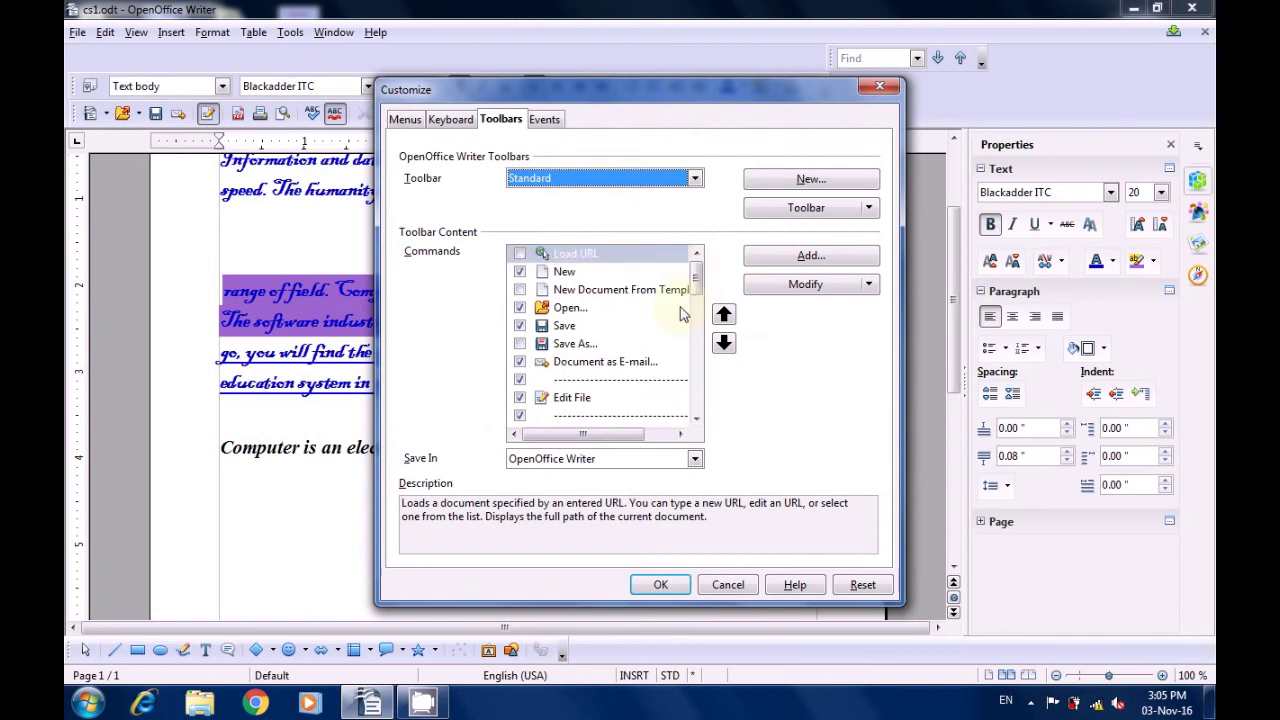
click(520, 308)
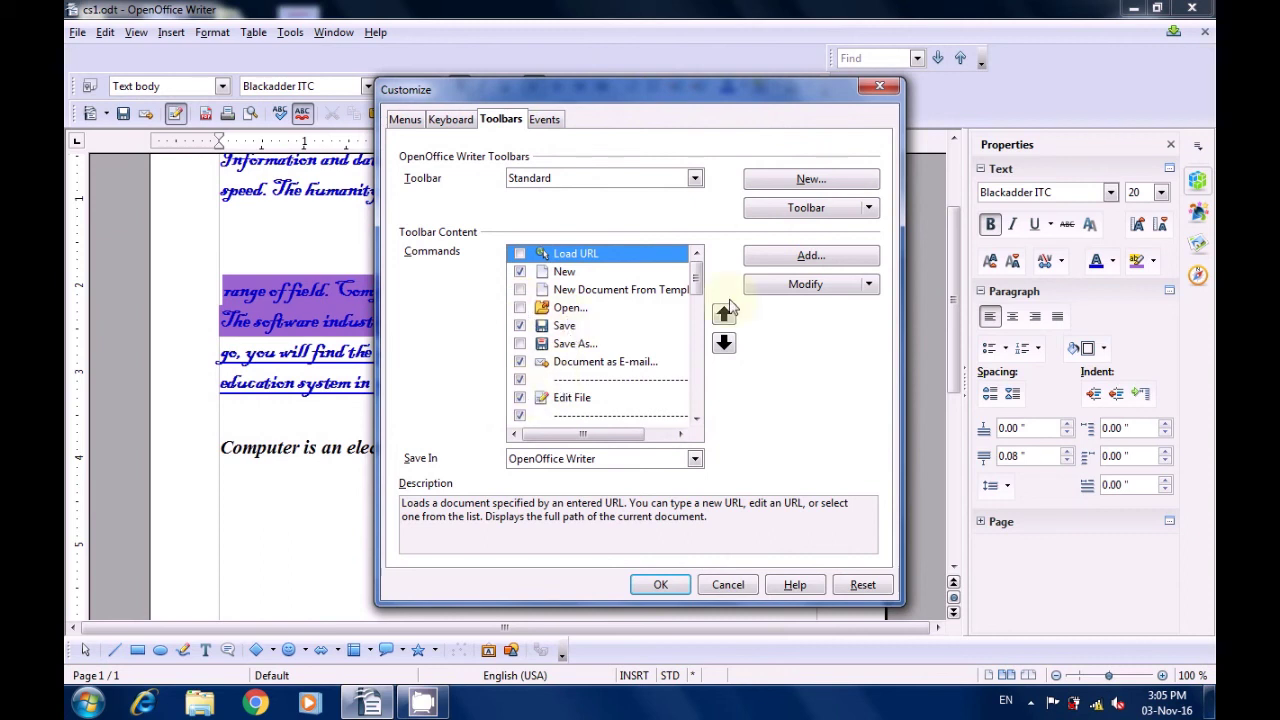
drag(694, 288, 698, 312)
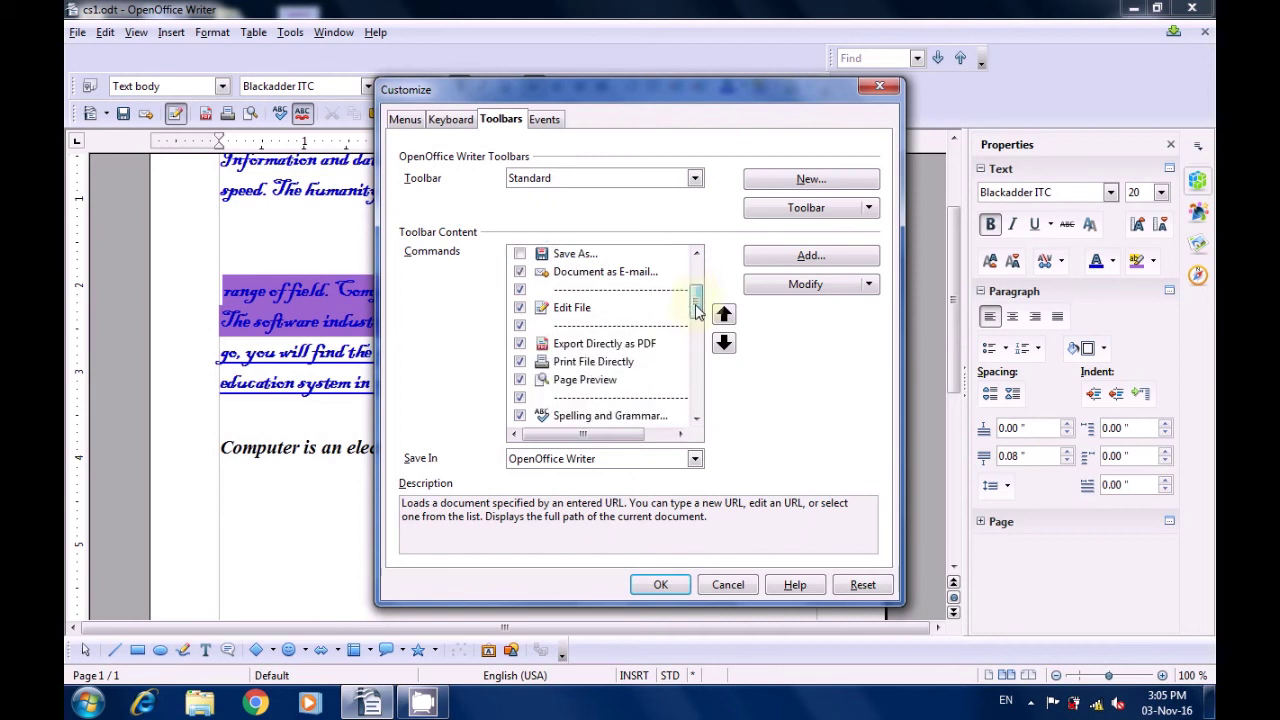
click(521, 345)
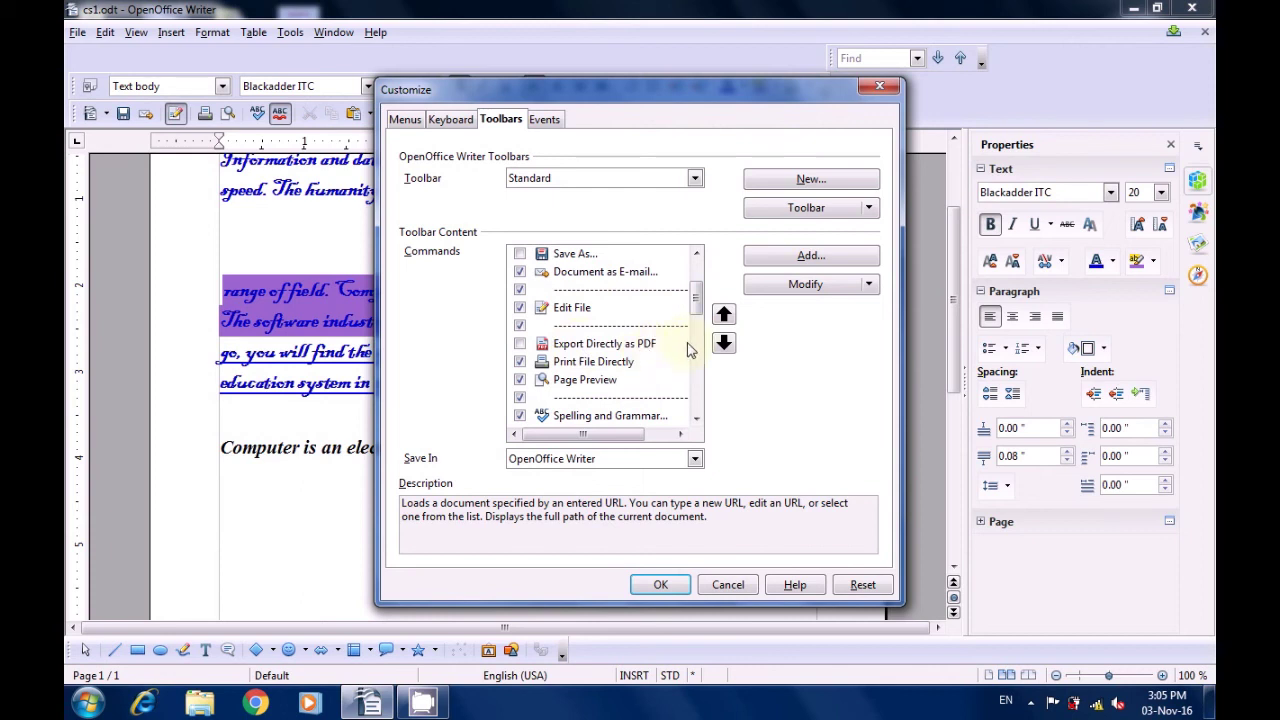
Review the Picture toolbar's commands and create a new toolbar named New Toolbar 1, saved in OpenOffice Writer
click(695, 179)
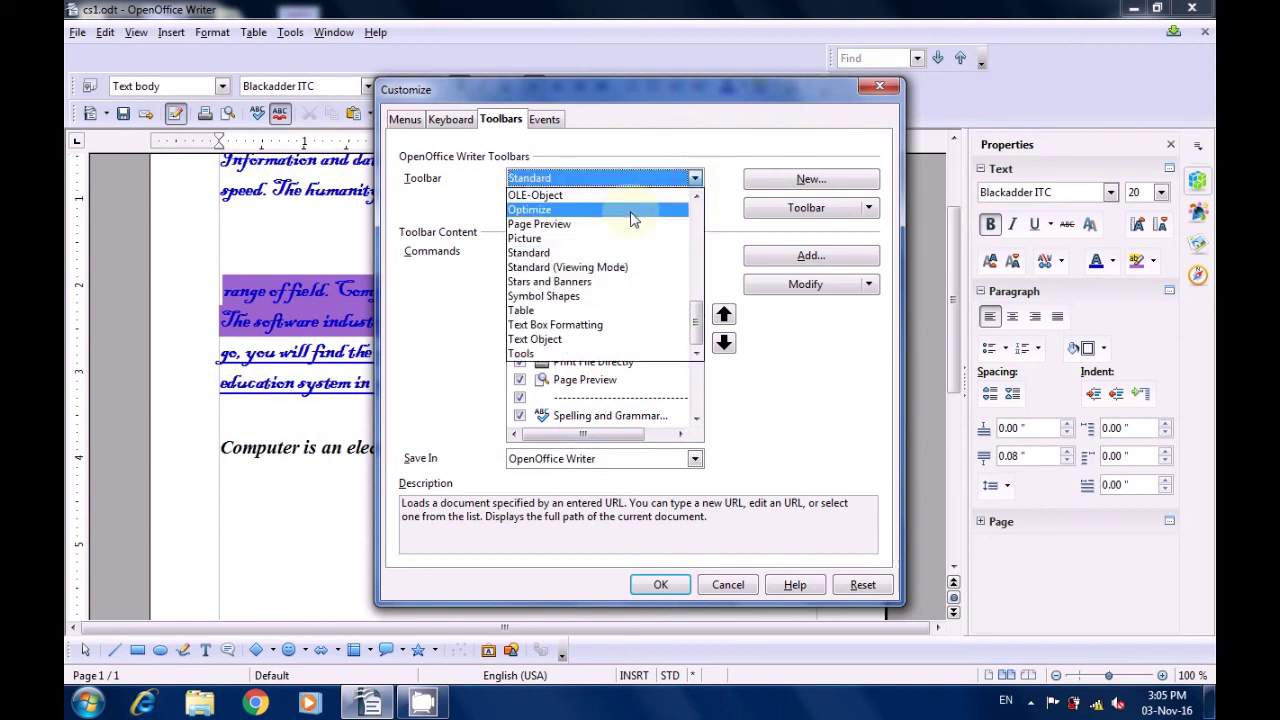
click(591, 243)
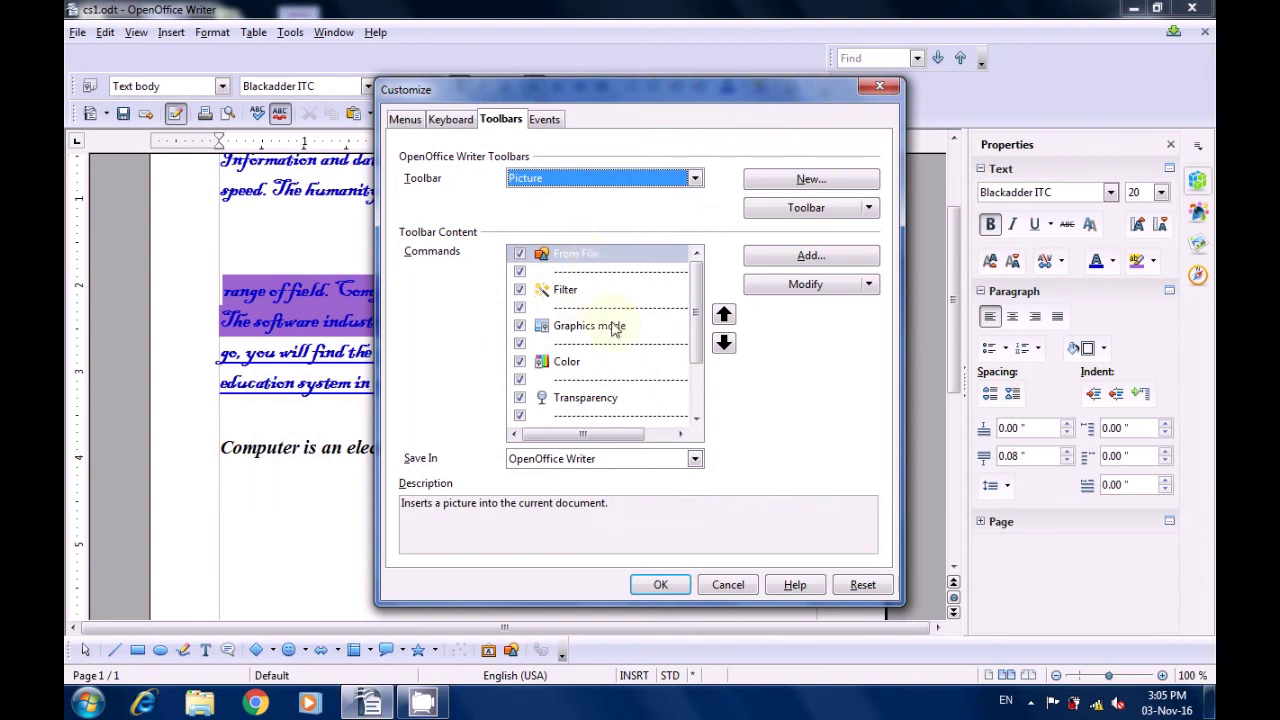
drag(697, 317, 697, 371)
click(782, 184)
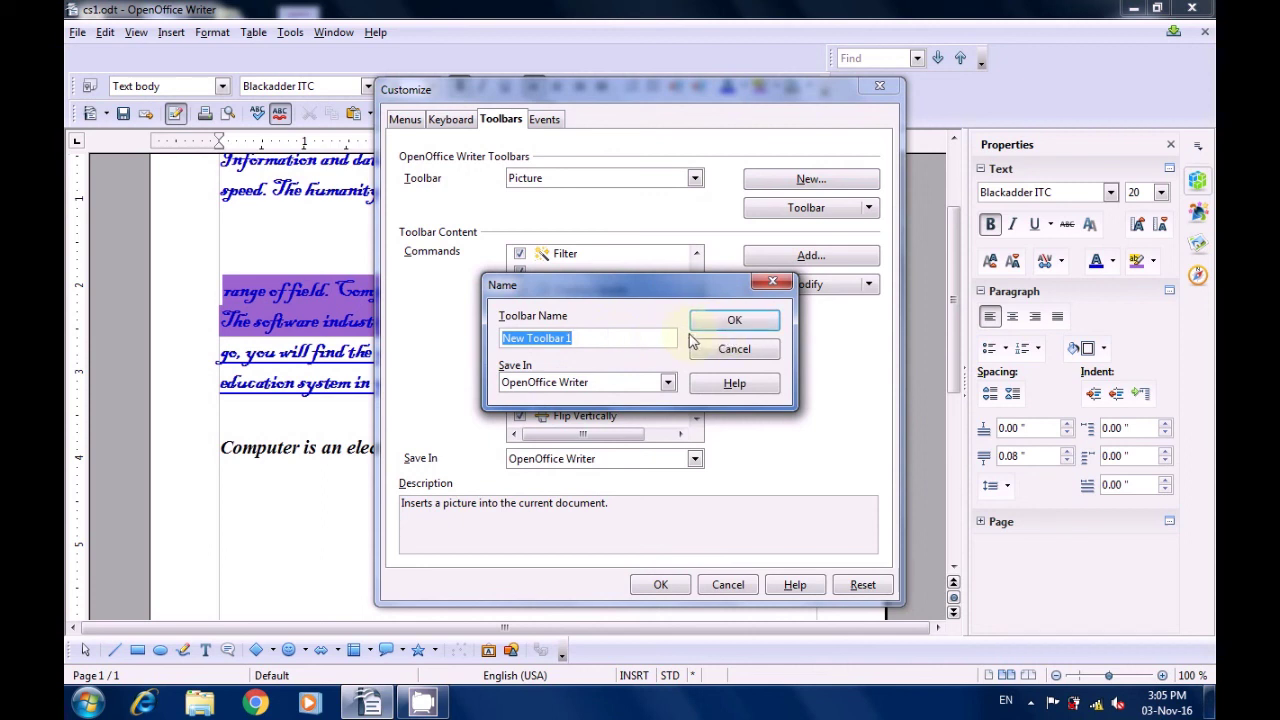
click(725, 324)
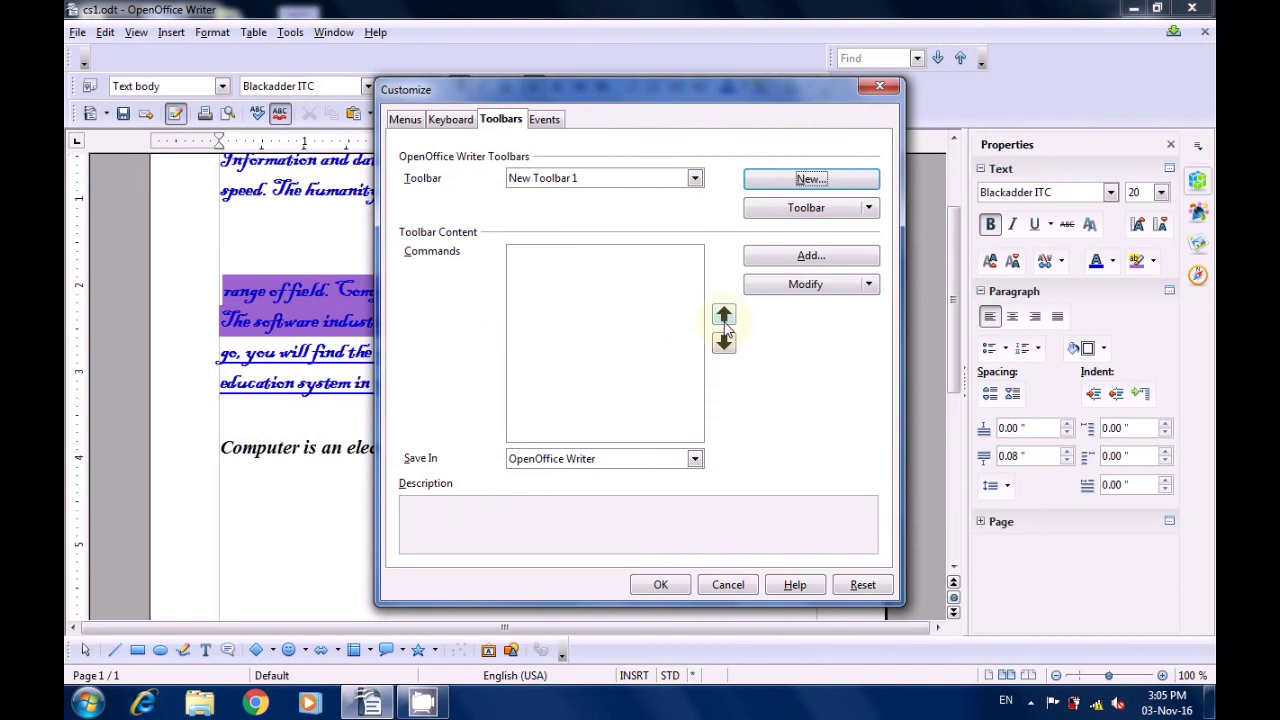
click(537, 283)
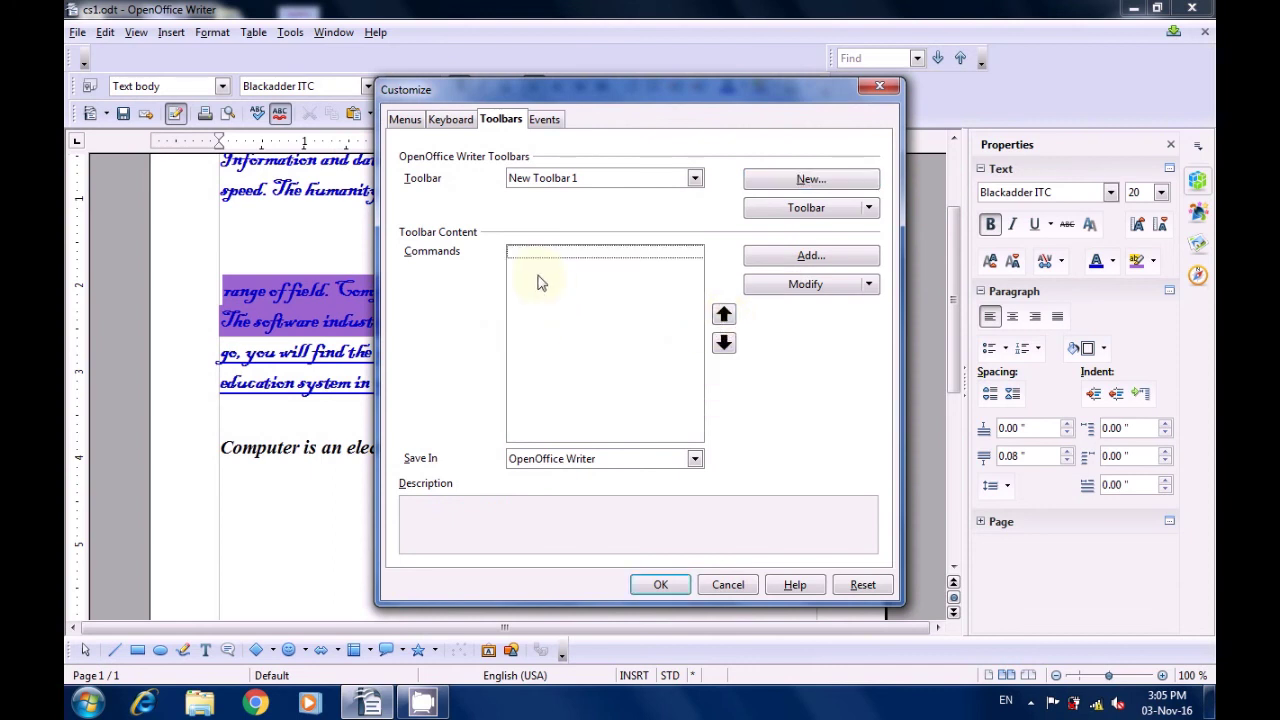
Add the Can't Restore and Color Palette commands from the Edit category to New Toolbar 1
click(784, 262)
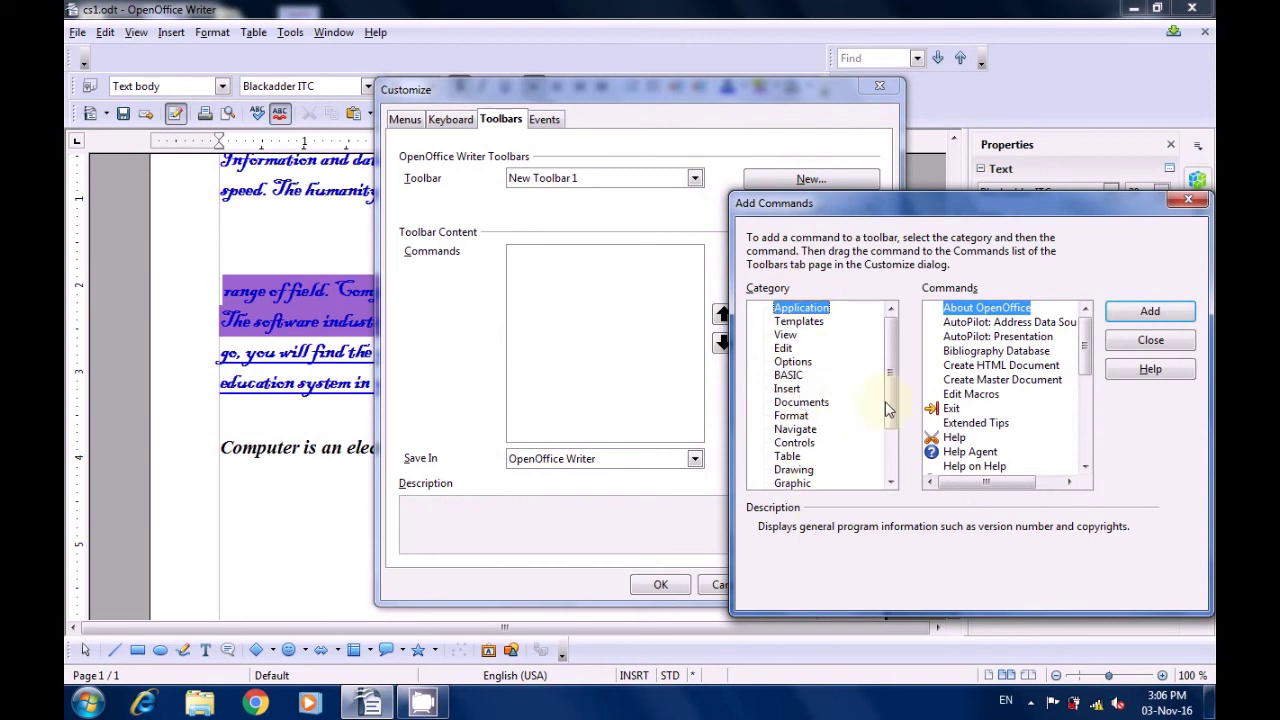
drag(890, 408, 876, 365)
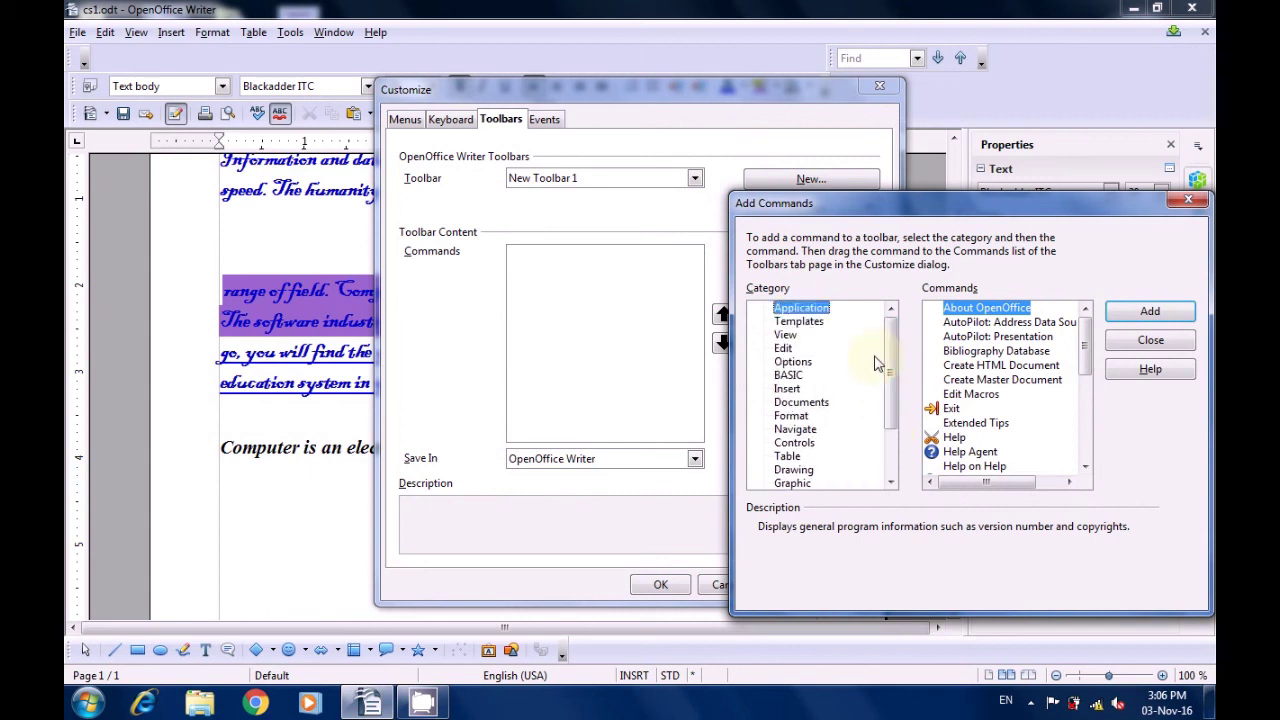
click(784, 348)
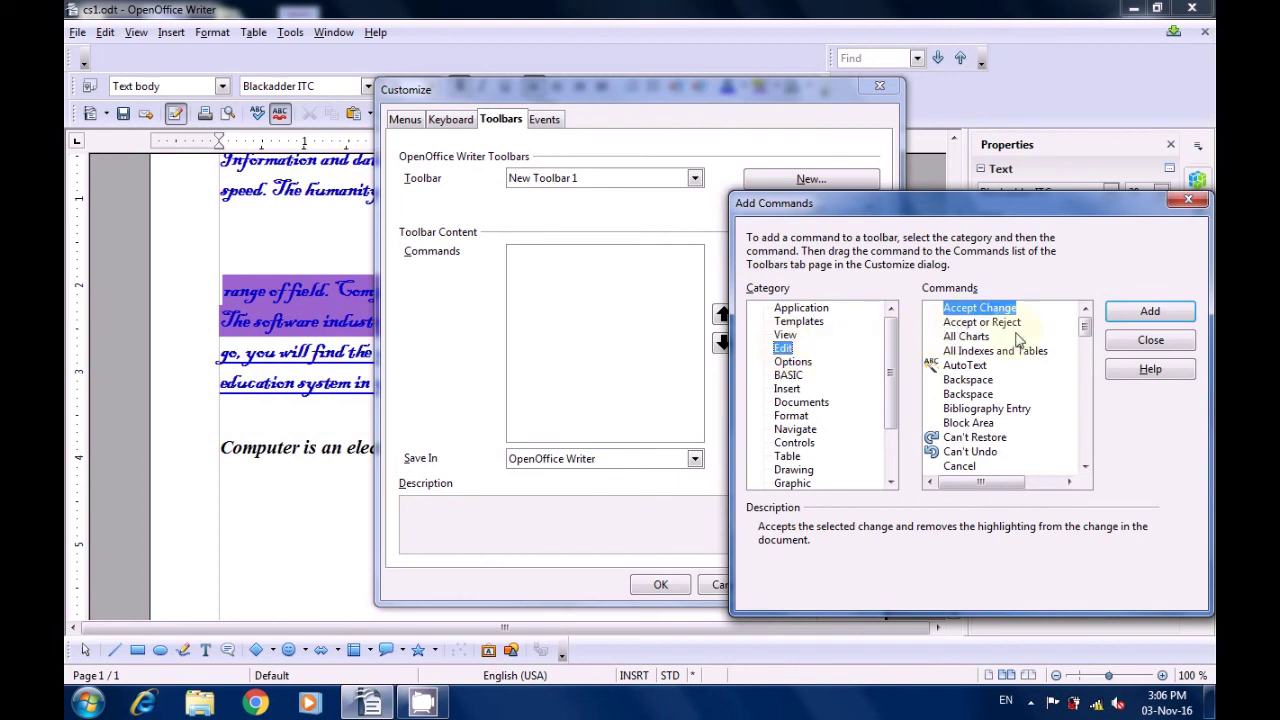
click(980, 438)
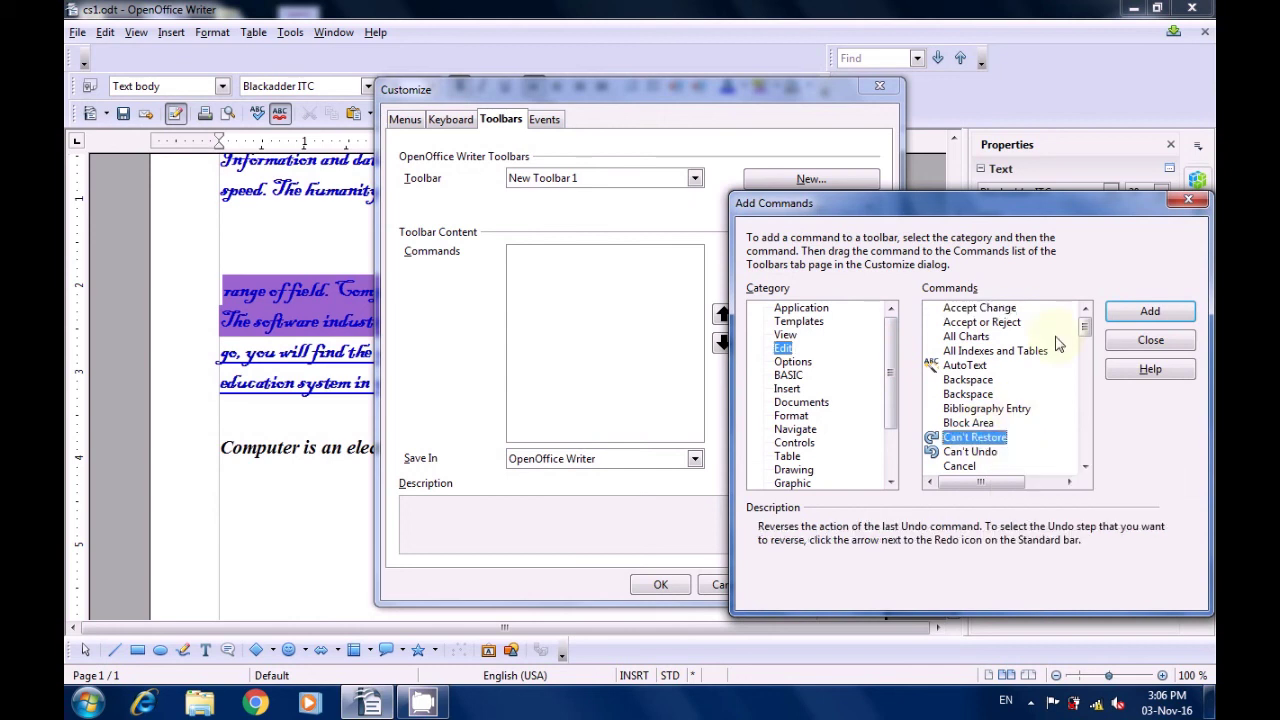
click(1123, 316)
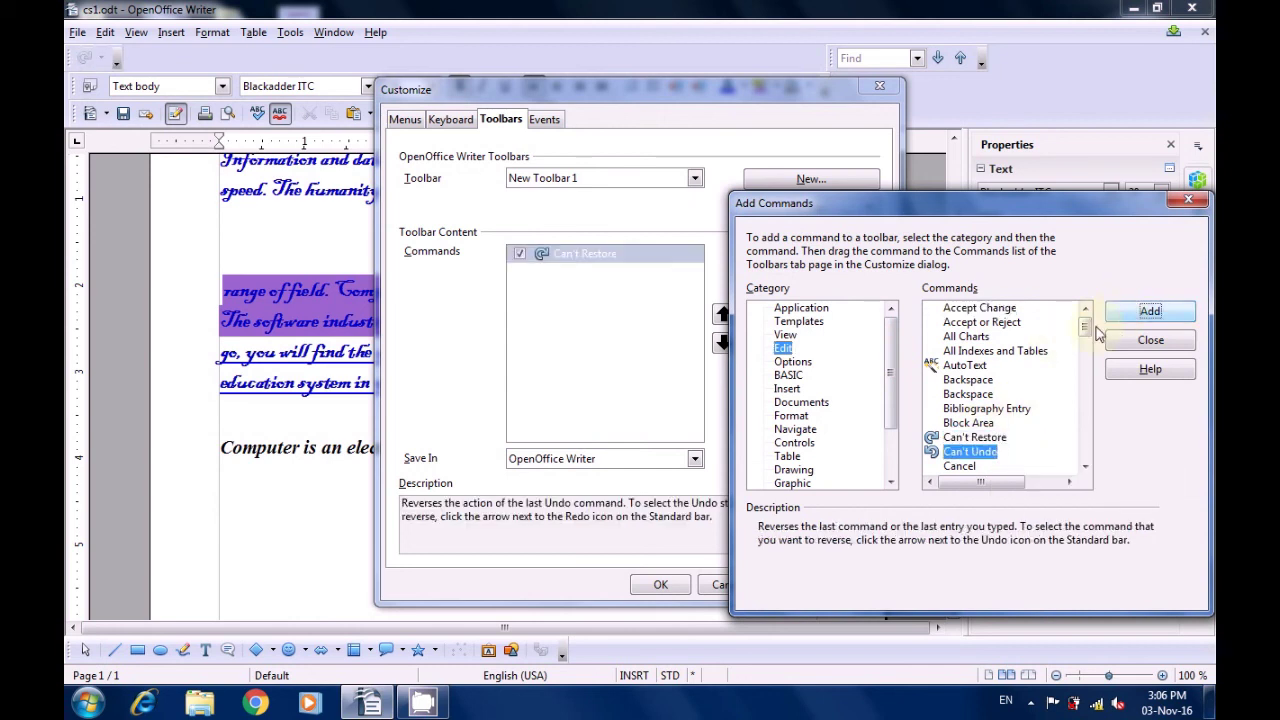
scroll(1086, 344, down, 2)
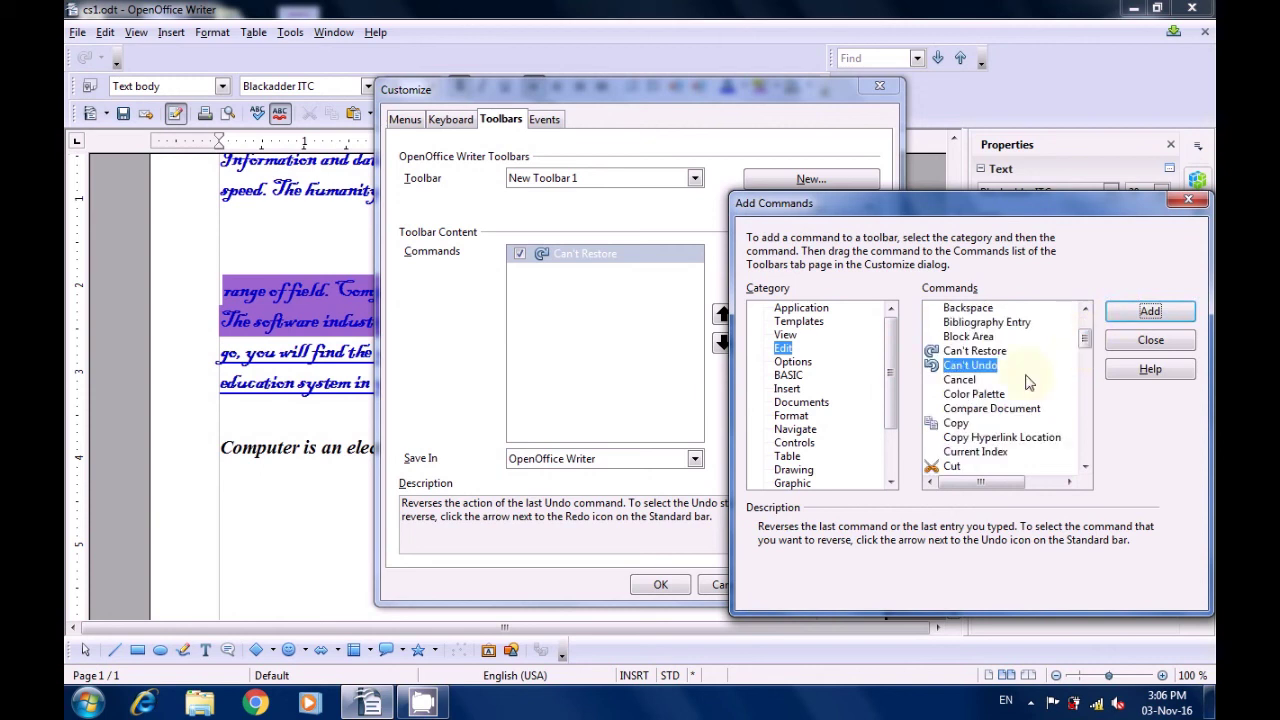
click(976, 396)
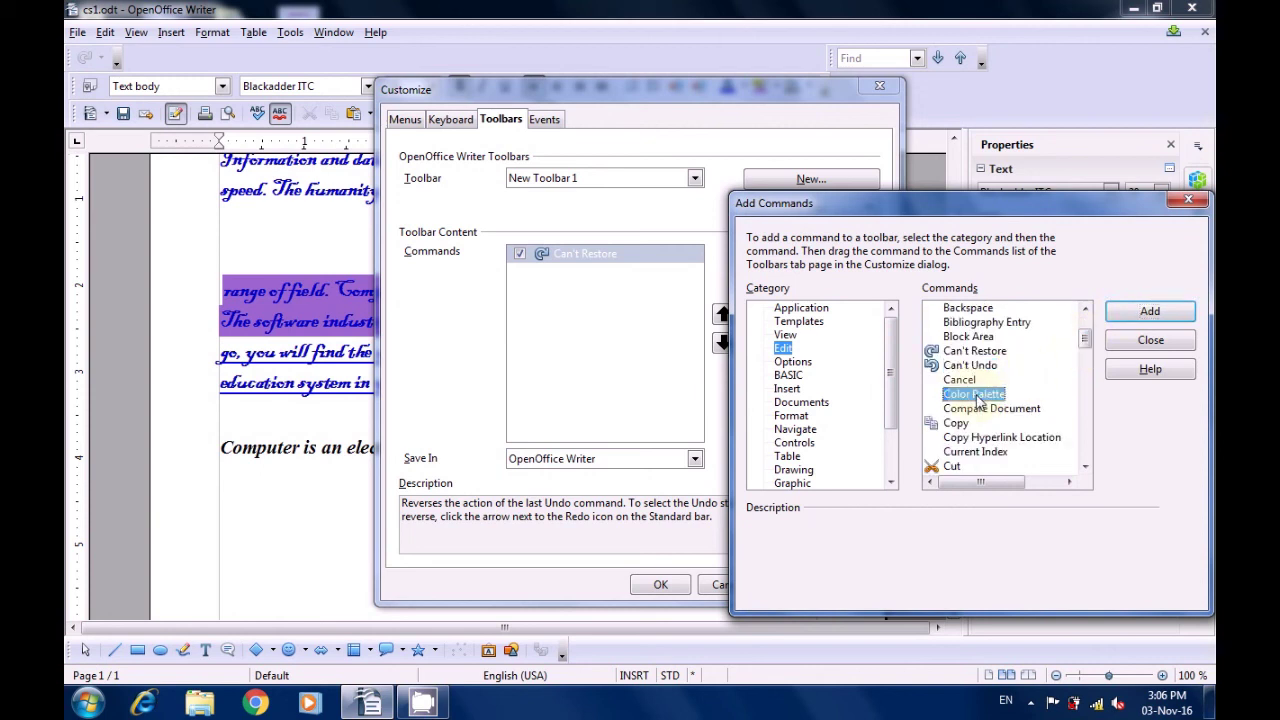
click(1135, 313)
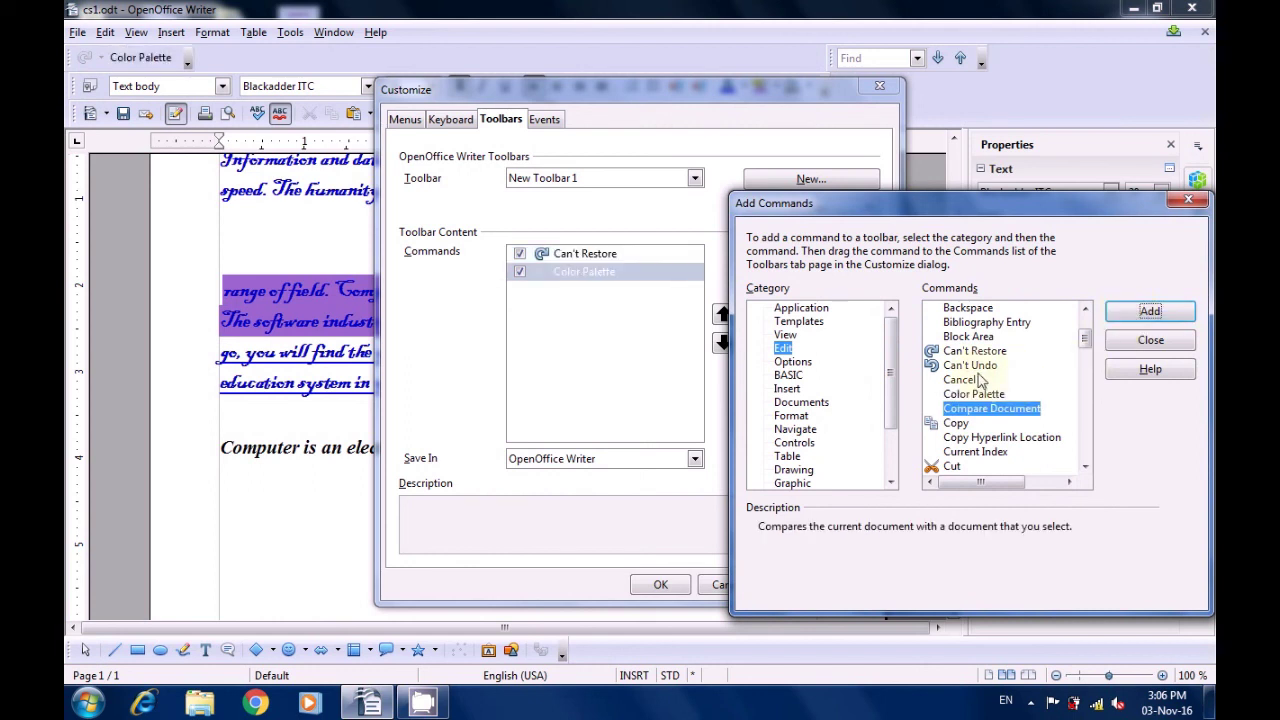
Add the Copy and Delete Row commands to New Toolbar 1 and apply the toolbar customization
click(961, 426)
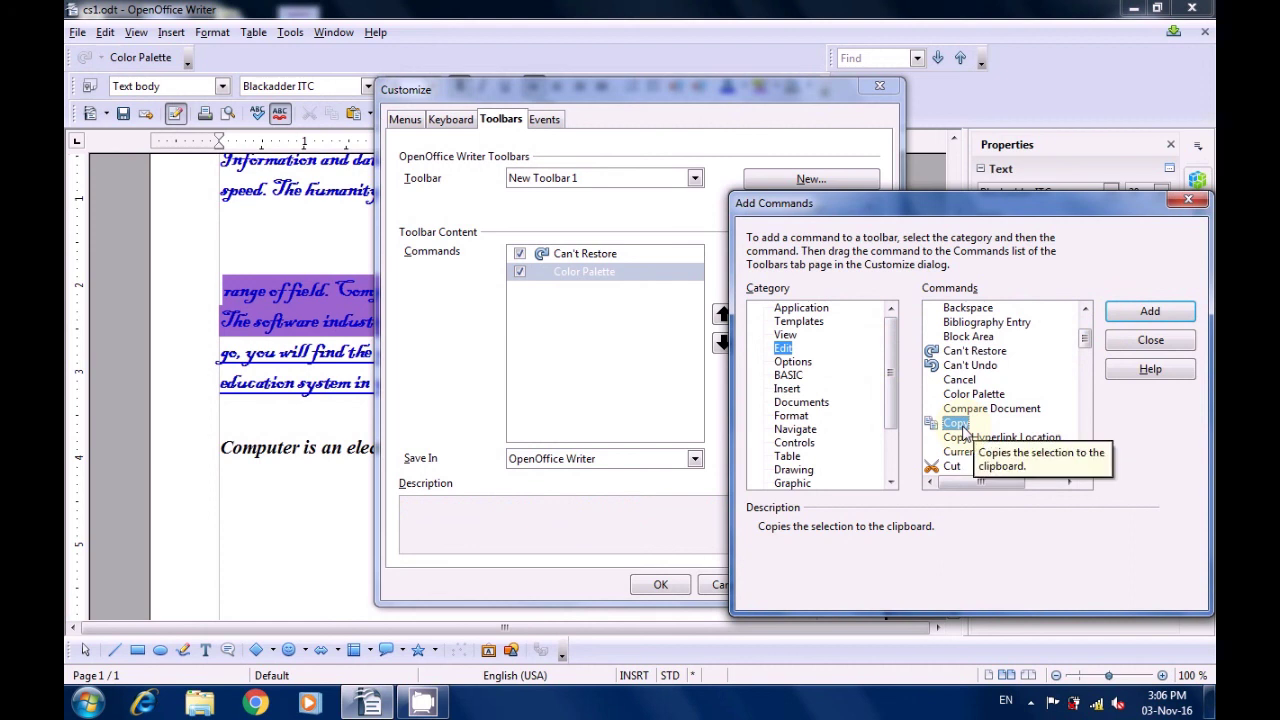
click(1131, 314)
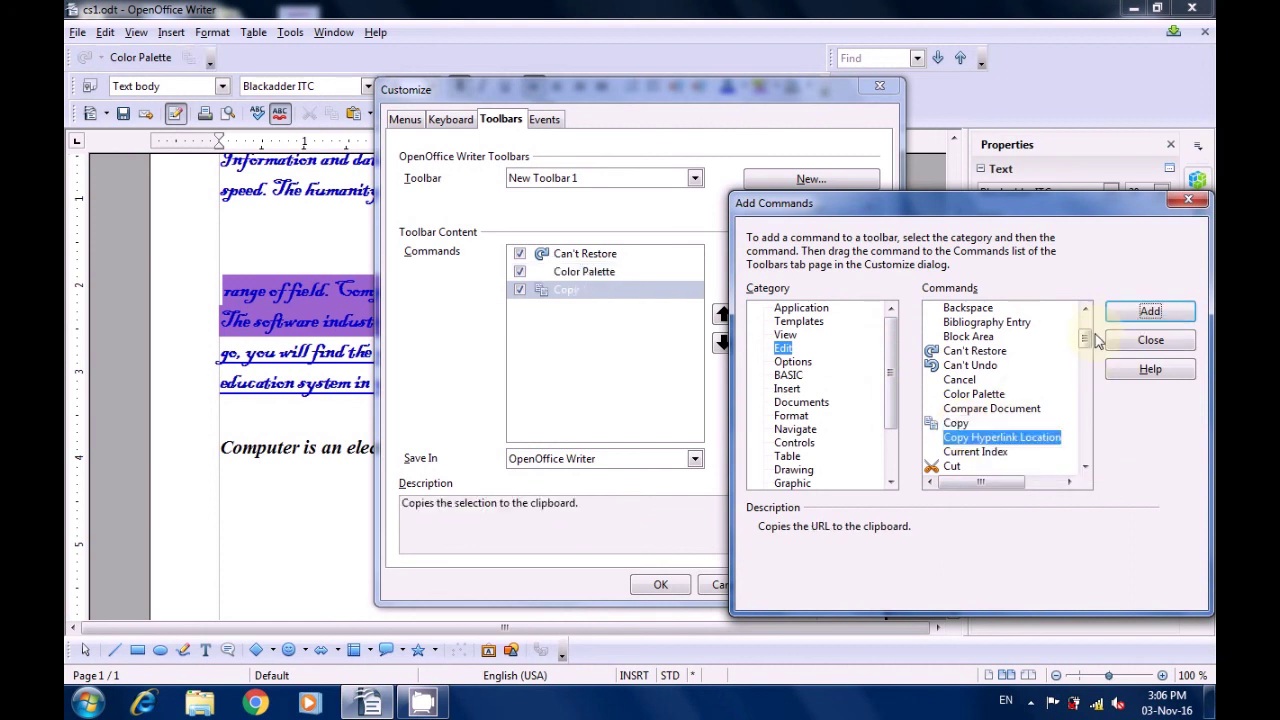
drag(1086, 345, 1082, 372)
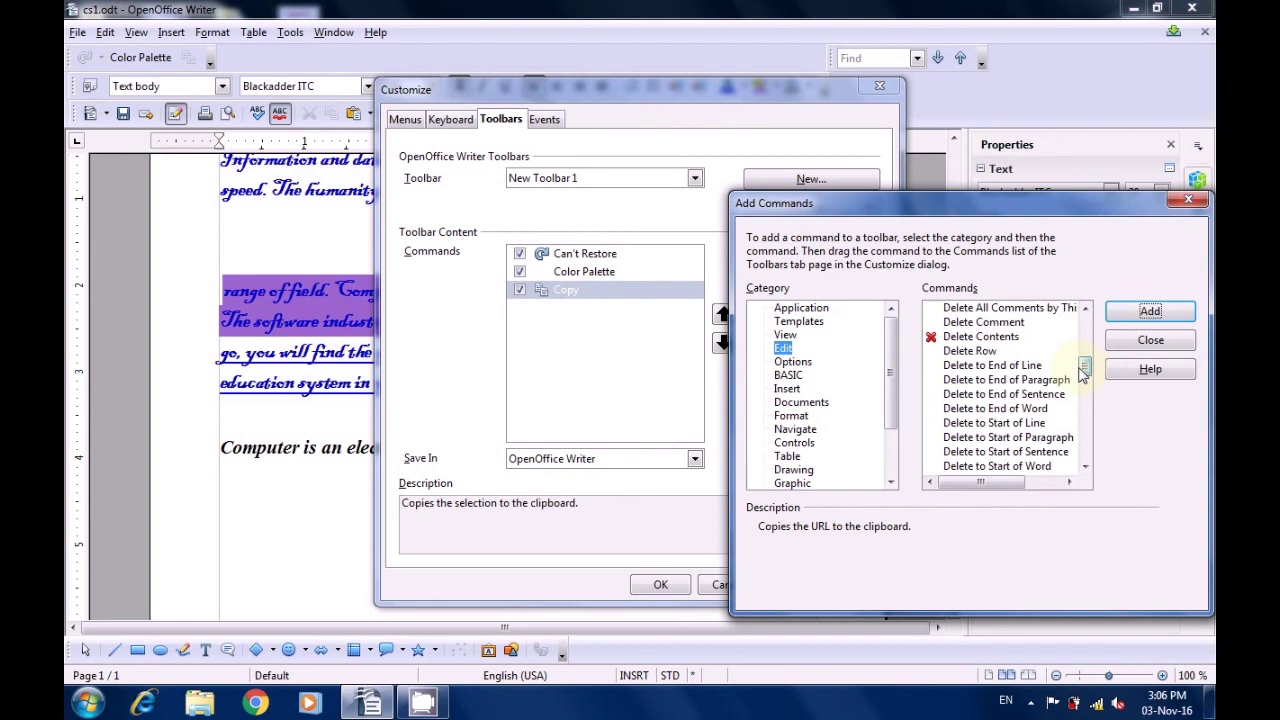
click(985, 354)
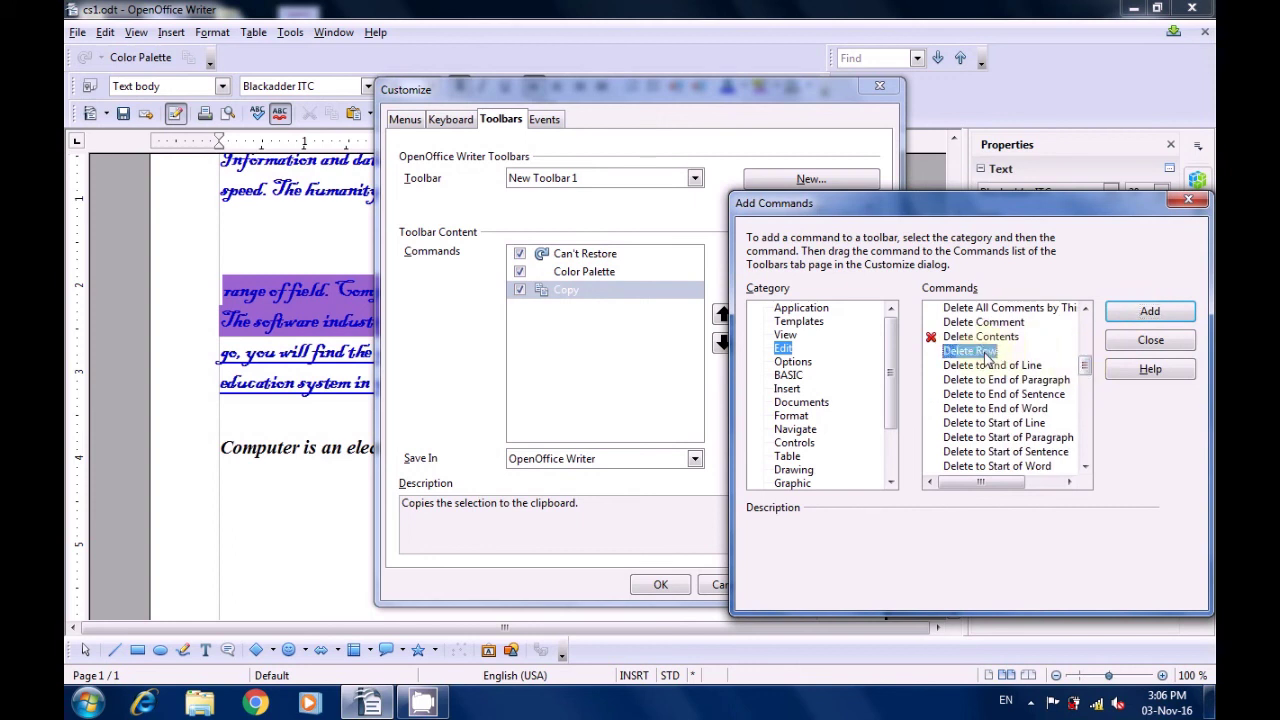
click(1130, 315)
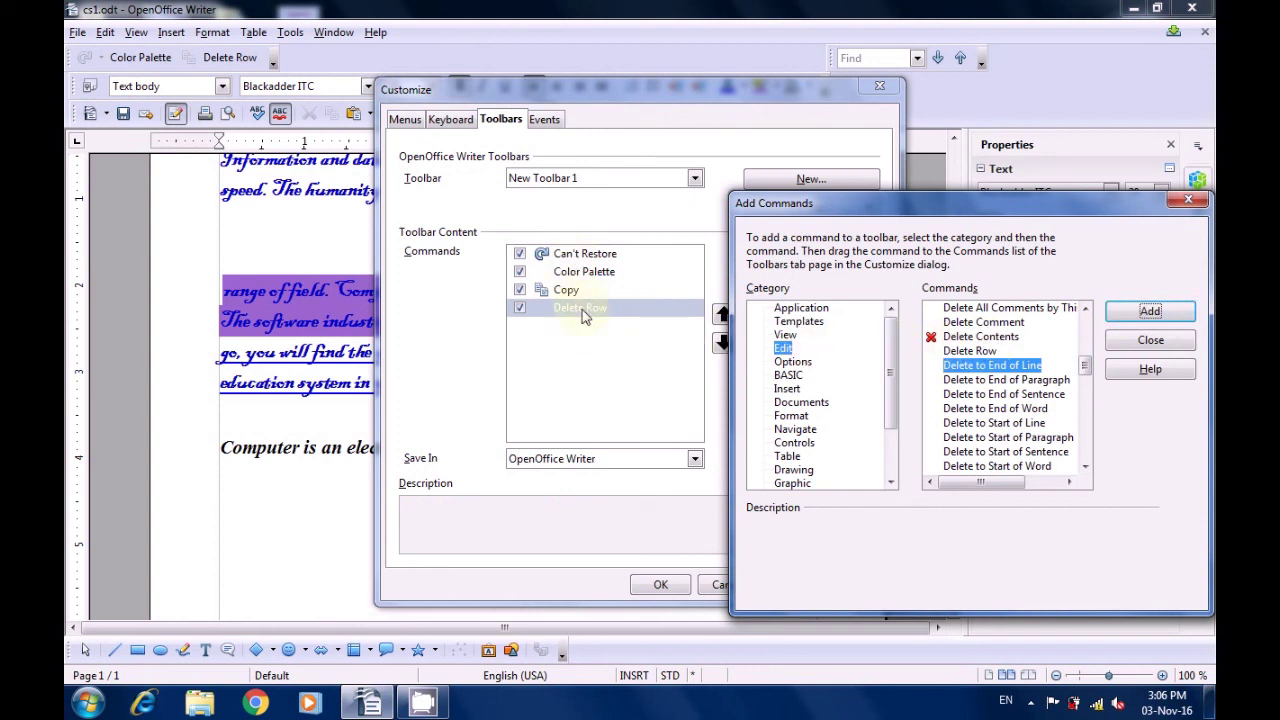
click(1187, 202)
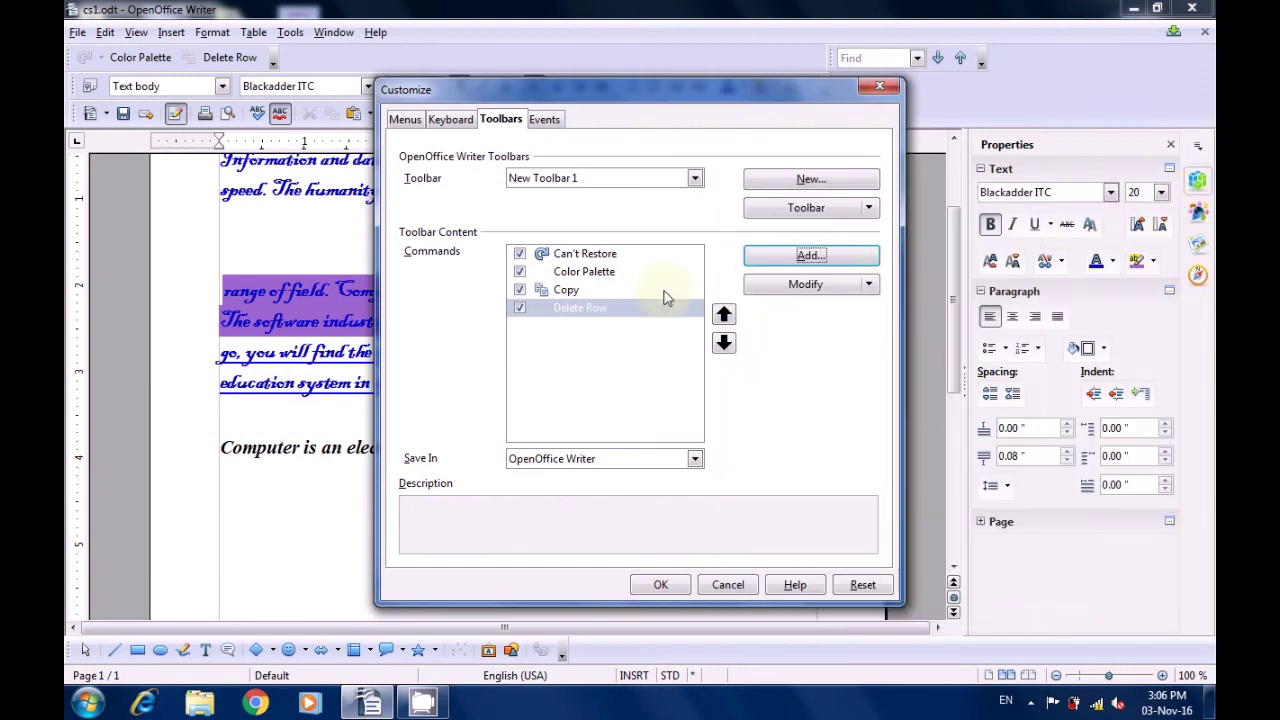
click(659, 588)
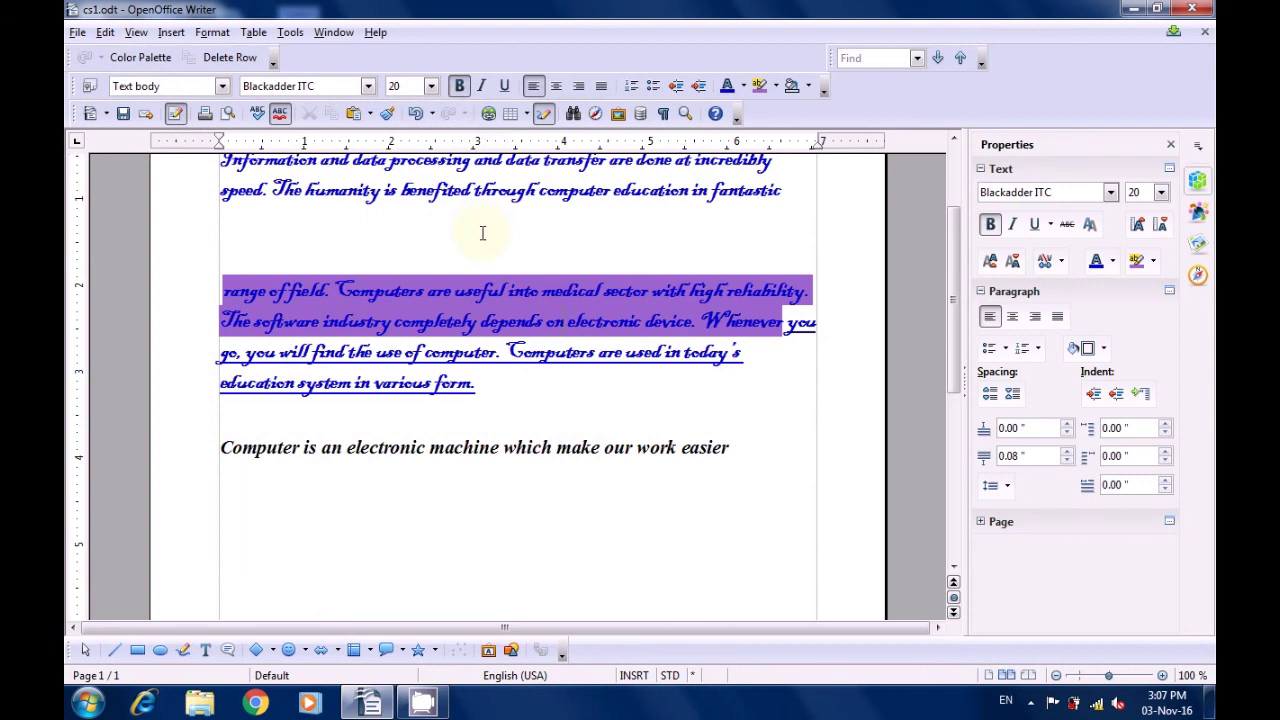
Customize the Formatting toolbar so the Font Name and Font Size commands are hidden
click(822, 88)
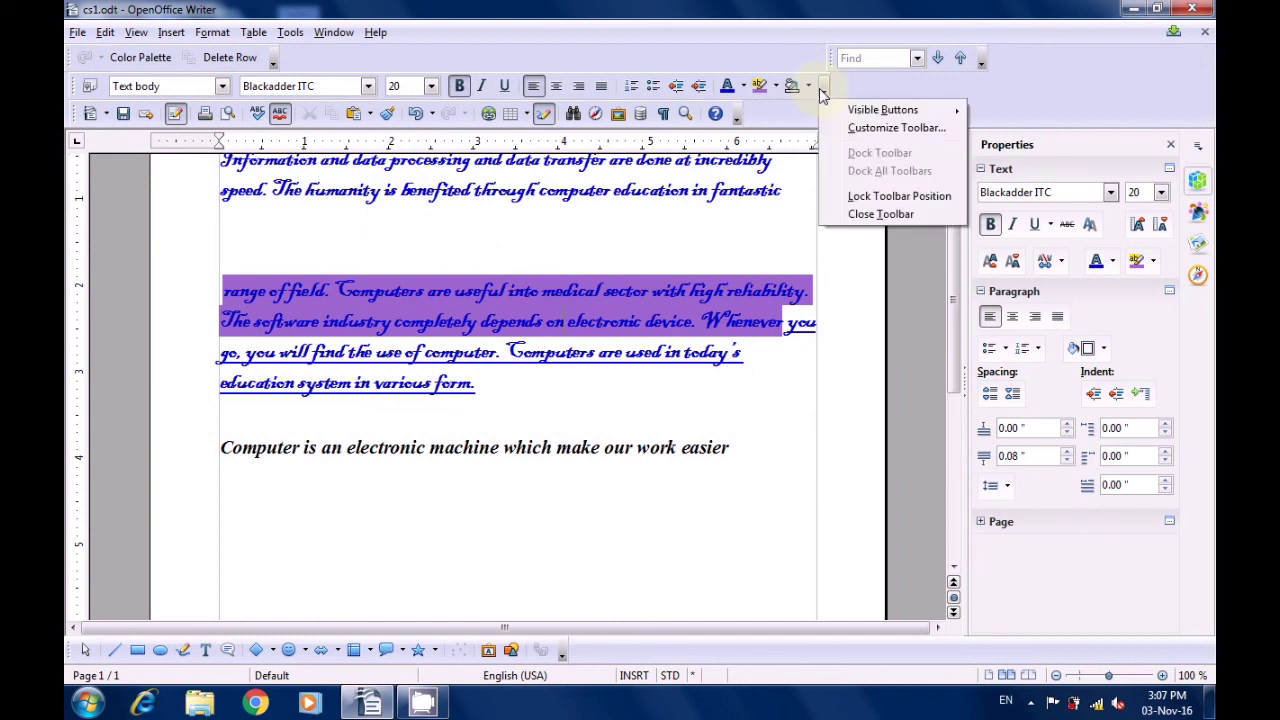
click(854, 129)
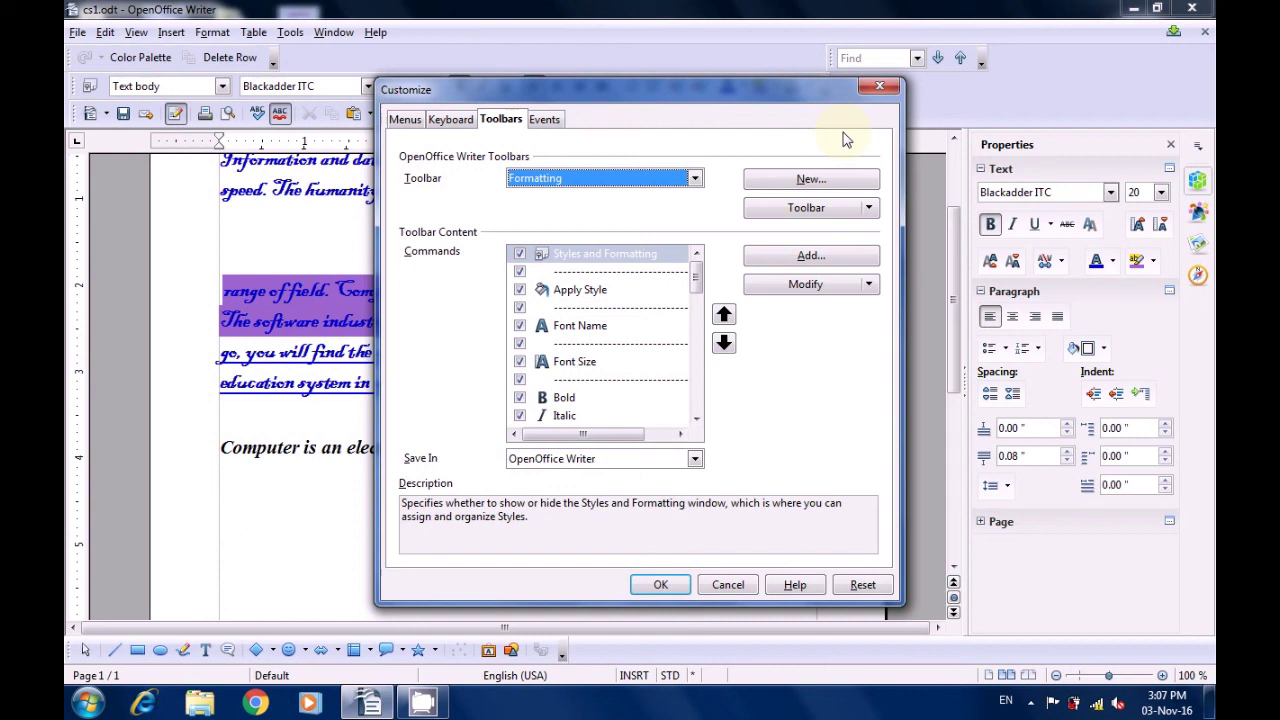
click(520, 326)
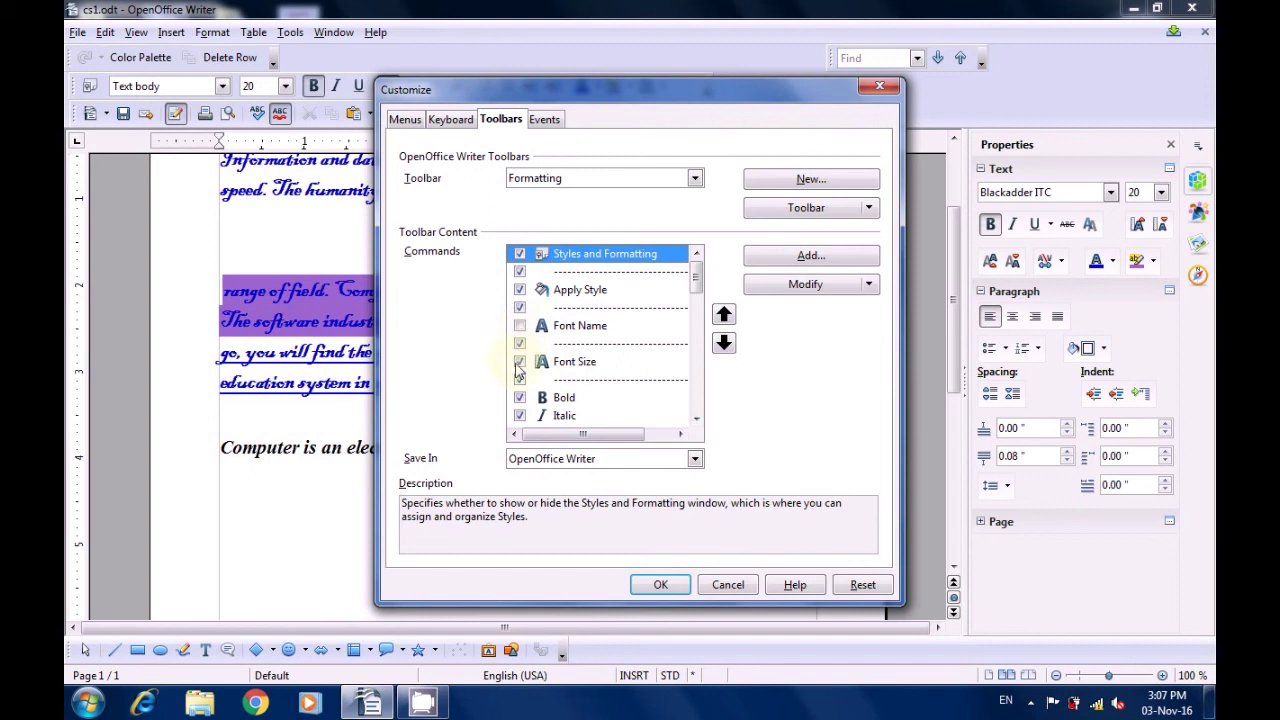
click(519, 362)
Hide the Bold, Italic and Underline commands on the Formatting toolbar and apply the customization
drag(697, 276, 699, 305)
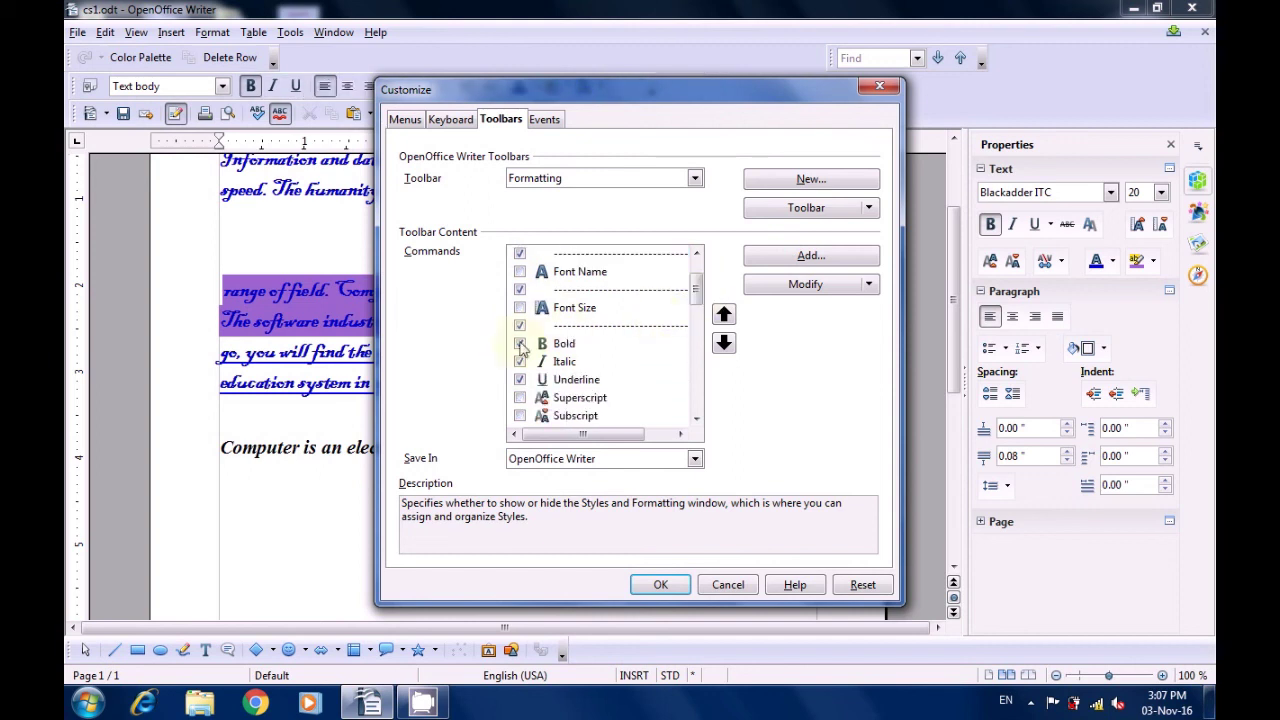
click(519, 343)
click(519, 361)
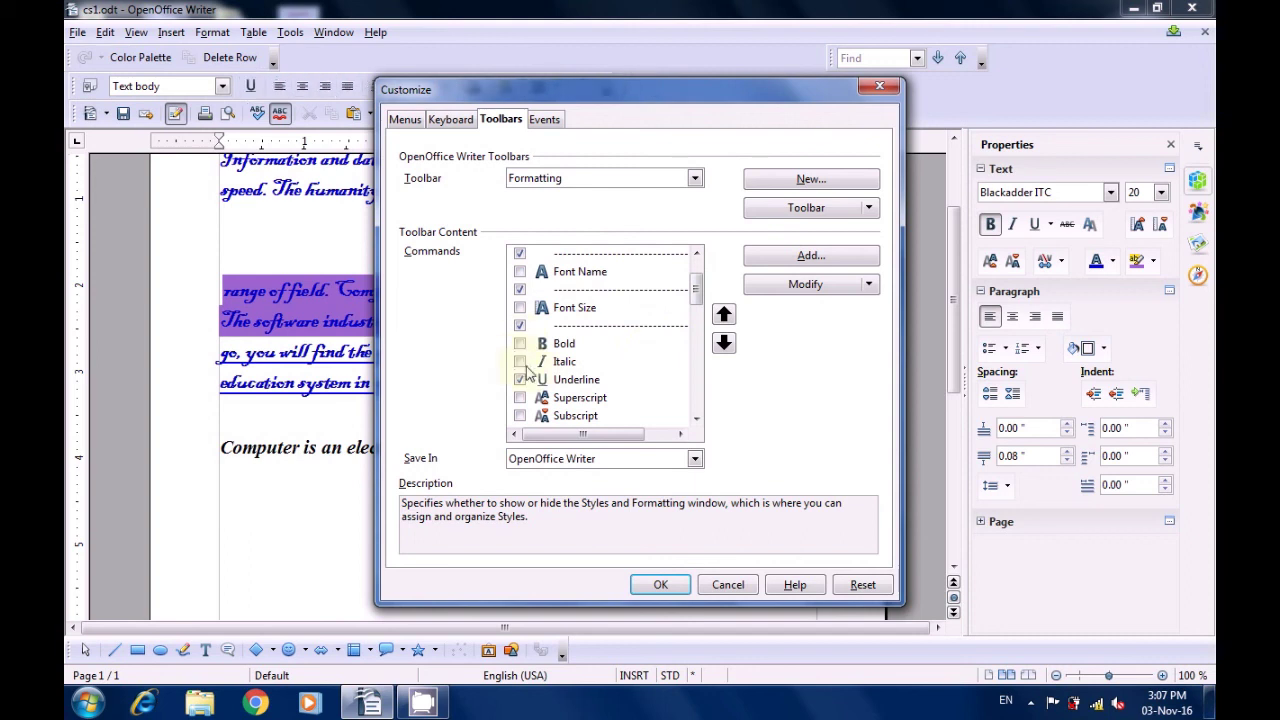
click(520, 379)
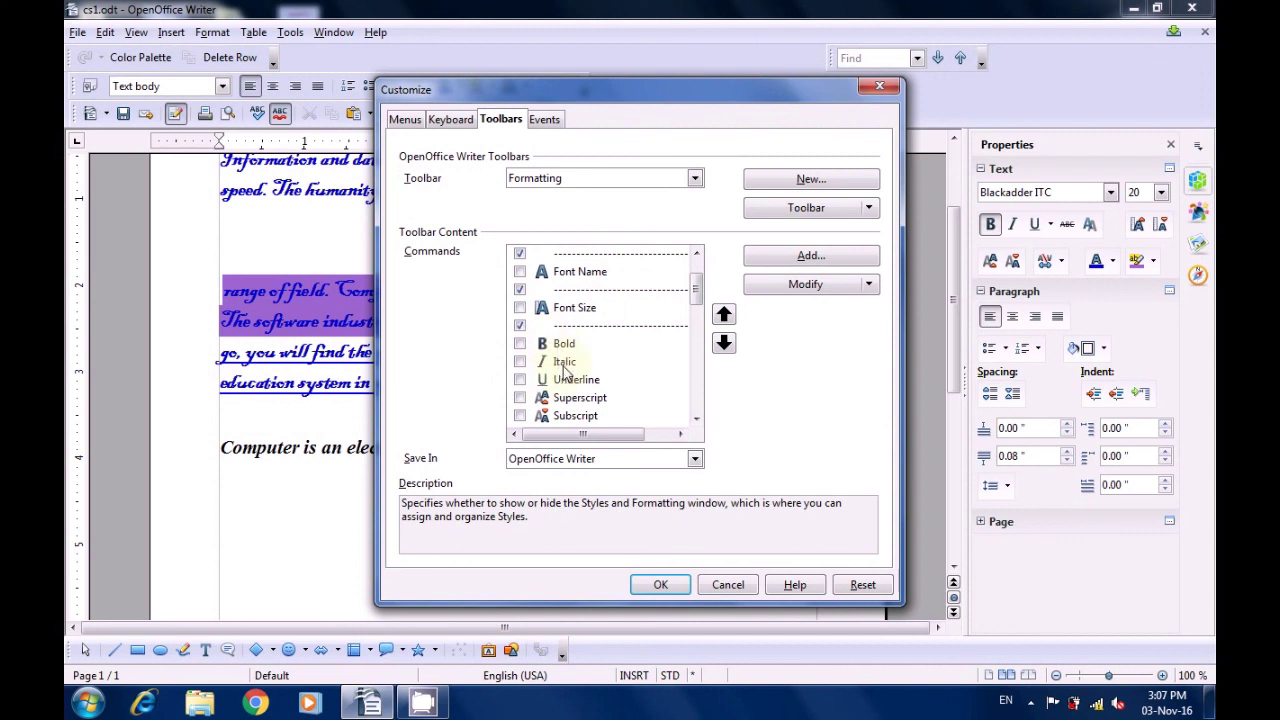
scroll(694, 300, up, 1)
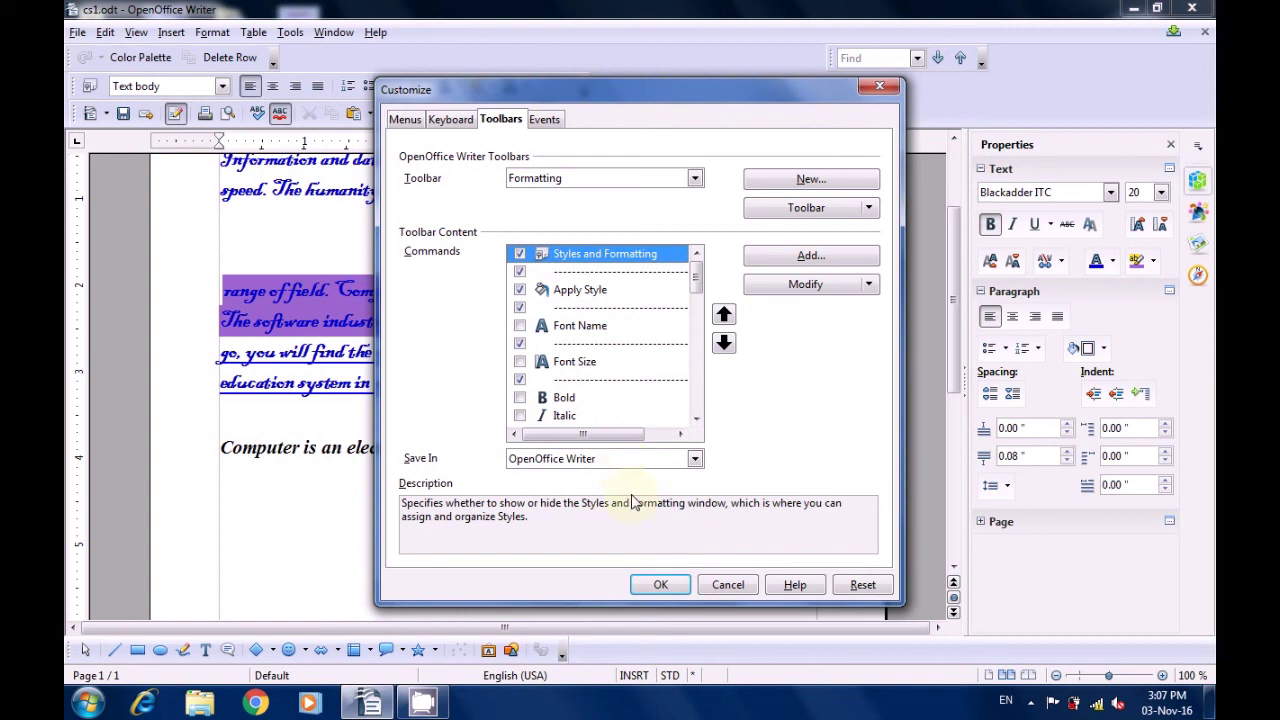
click(660, 587)
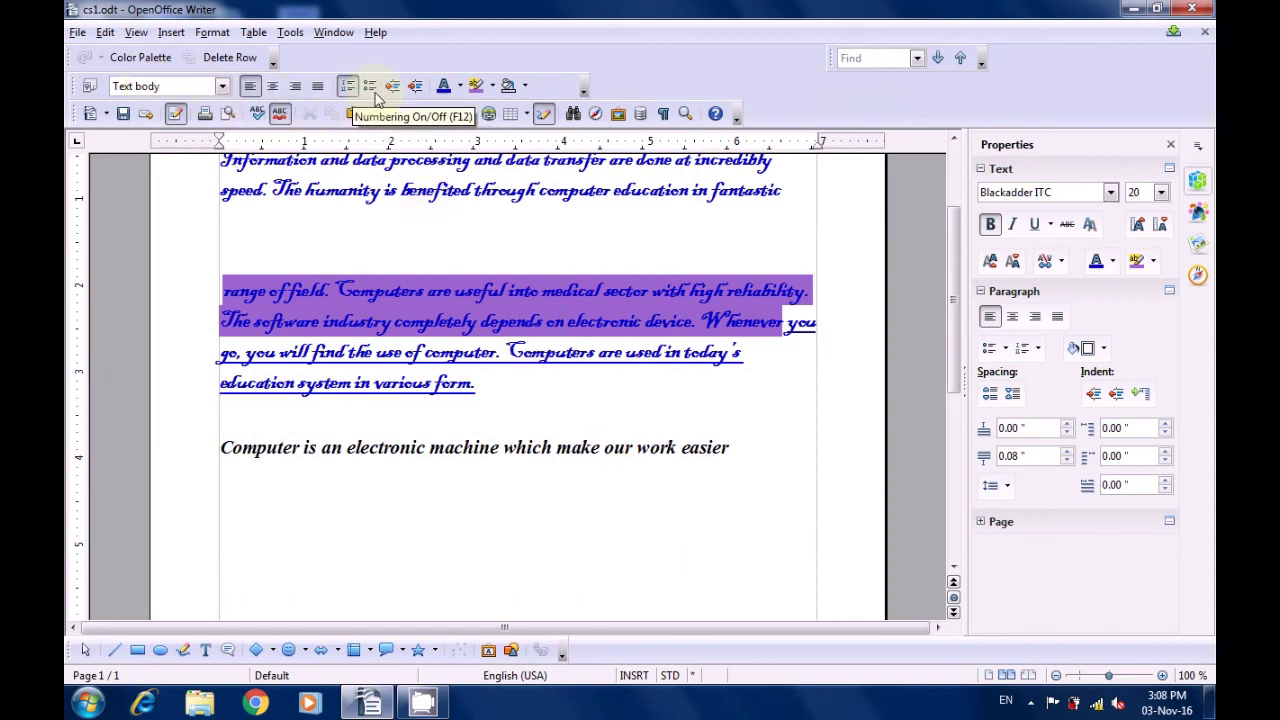
click(461, 90)
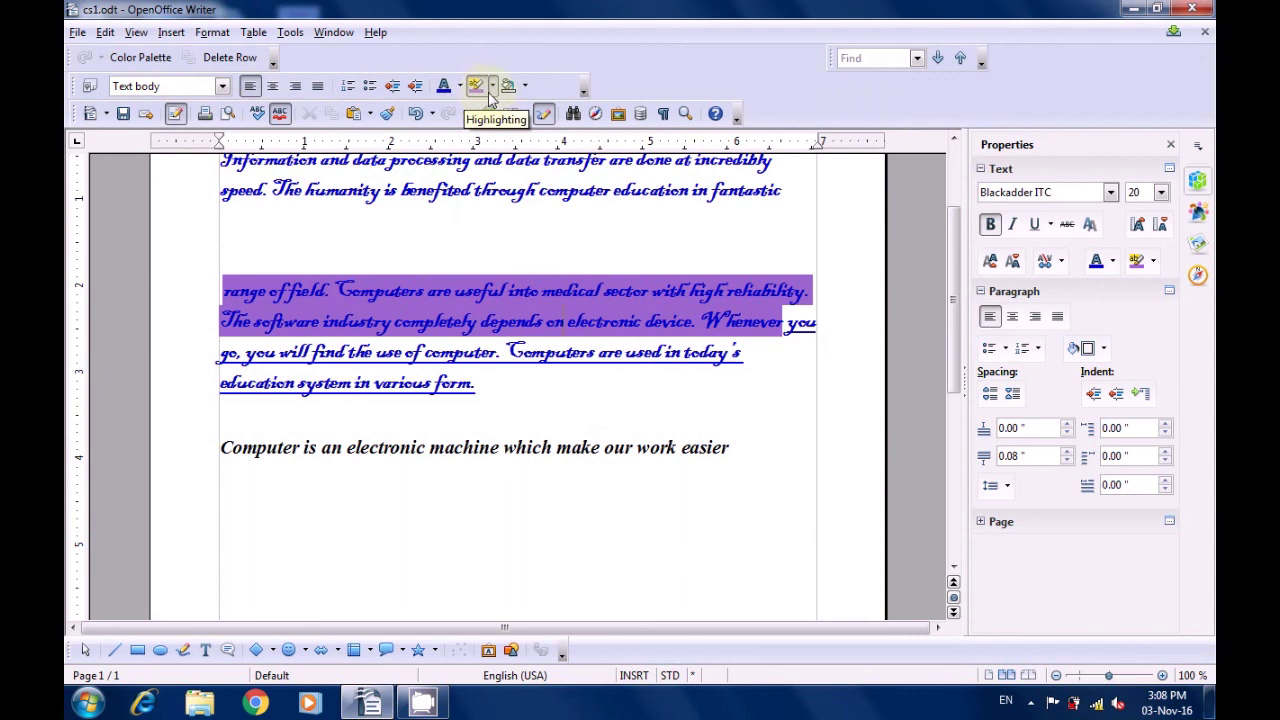